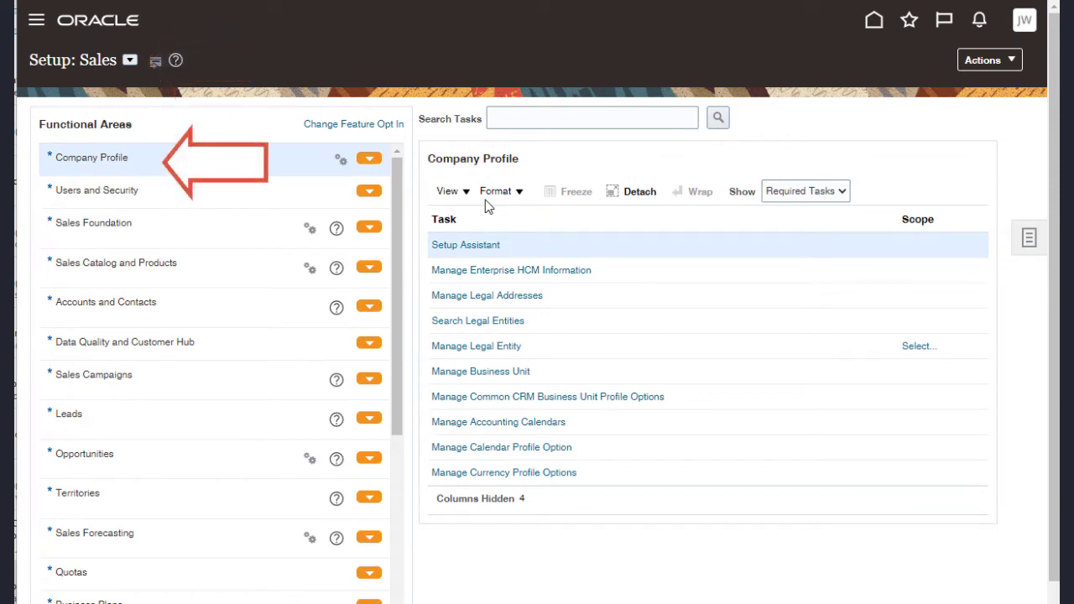
Open the Setup Assistant from the Company Profile tasks in Setup: Sales.
left_click(489, 245)
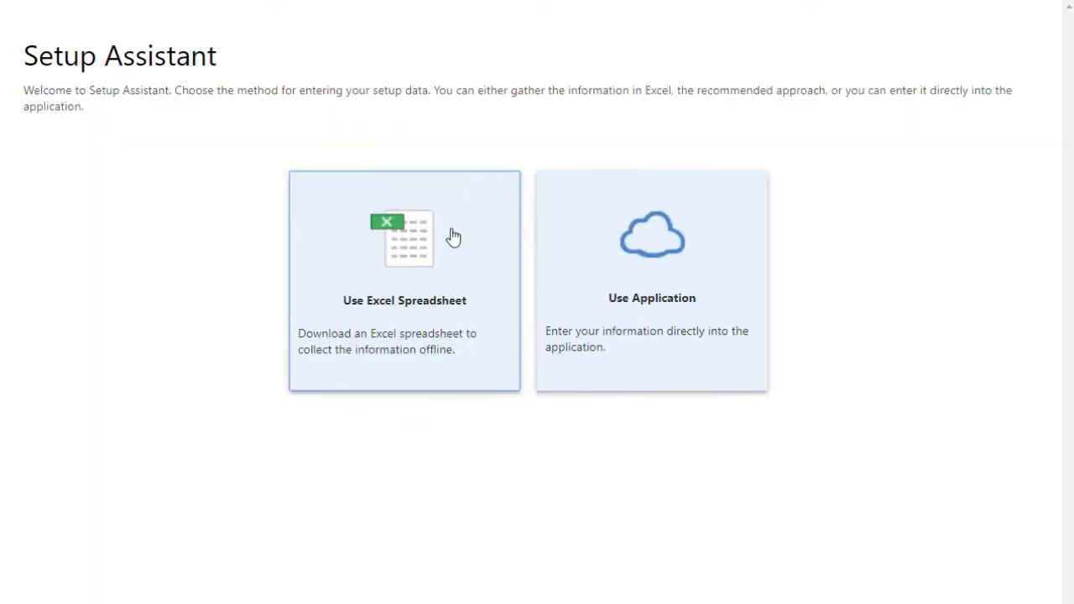
Pick the Use Excel Spreadsheet method and download the .xlsm setup workbook.
left_click(455, 235)
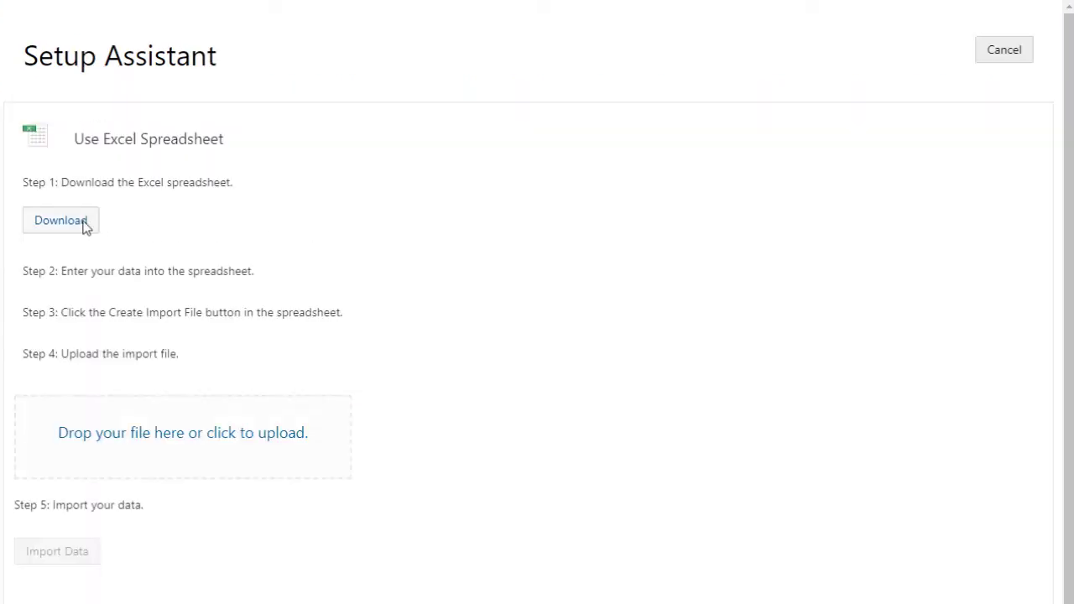
left_click(84, 226)
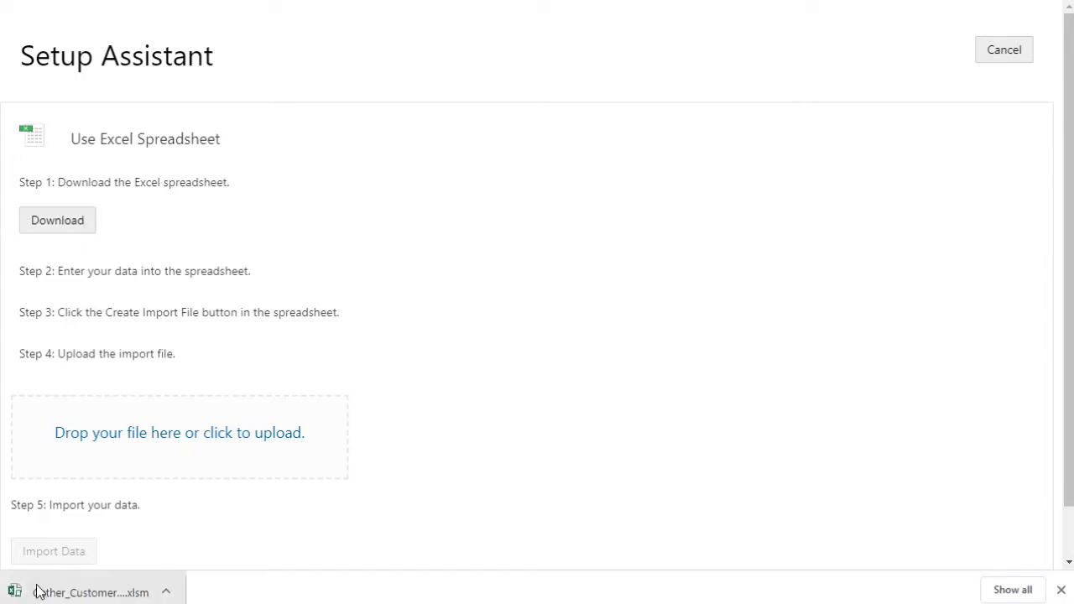
Fill the workbook with company Vision and 500 Main Street, then generate the JSON import file.
left_click(36, 590)
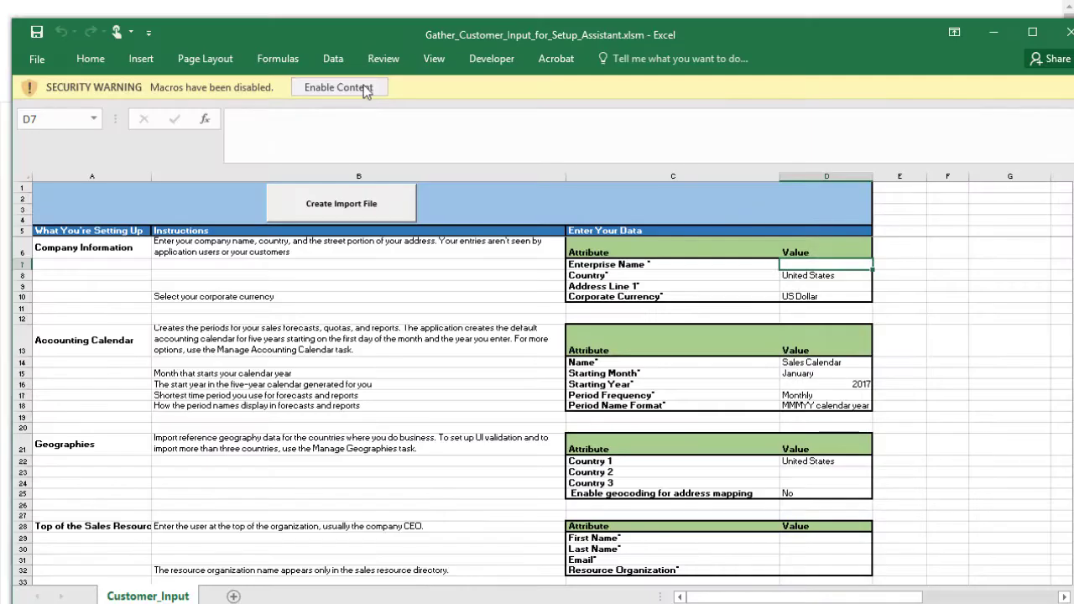
left_click(363, 86)
type("Vision")
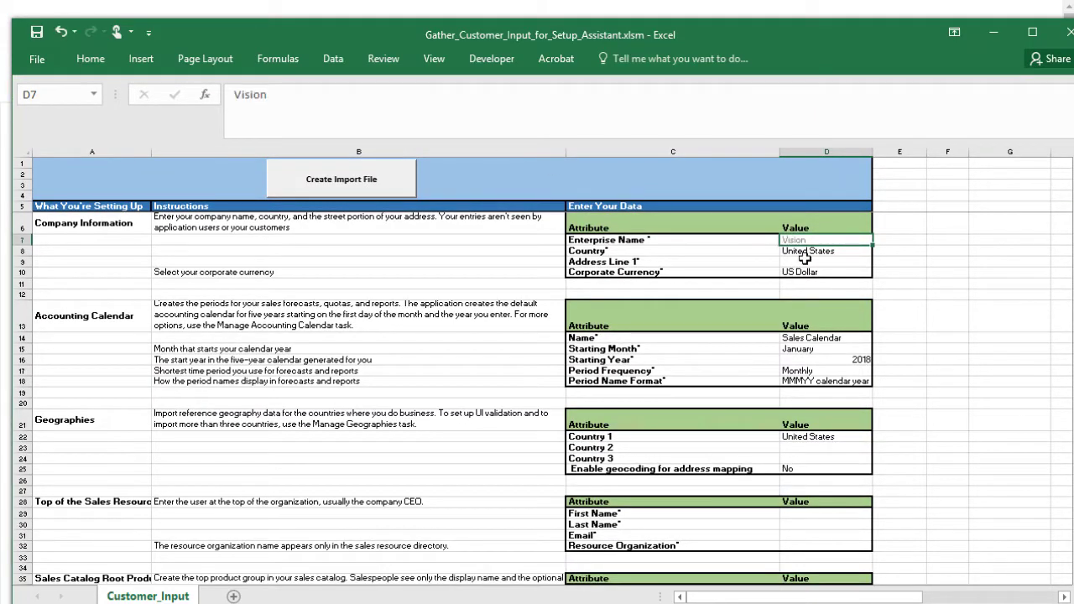
left_click(806, 261)
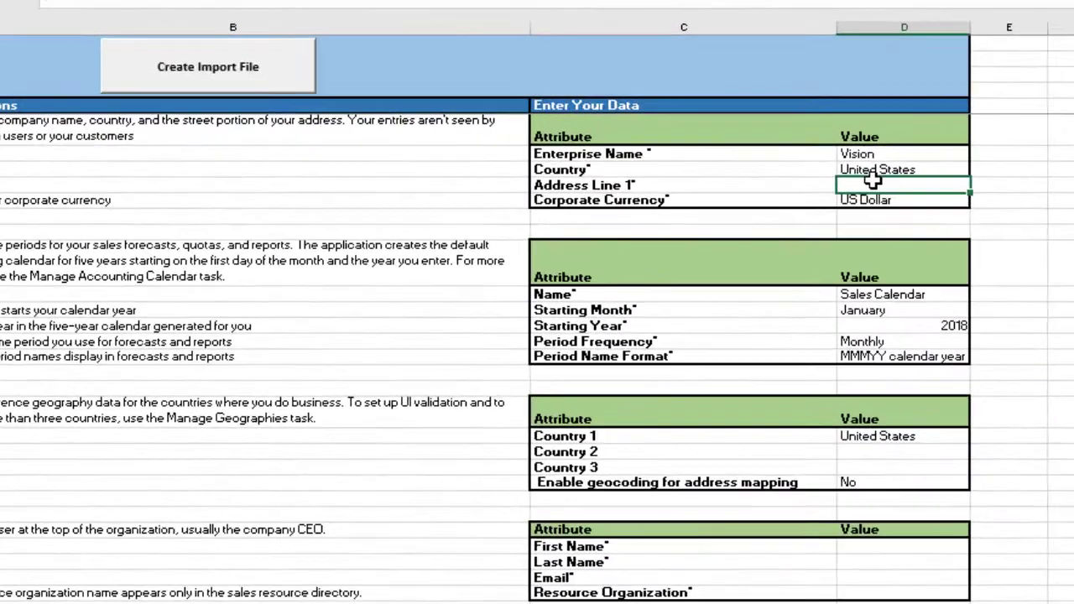
type("500 Main Street")
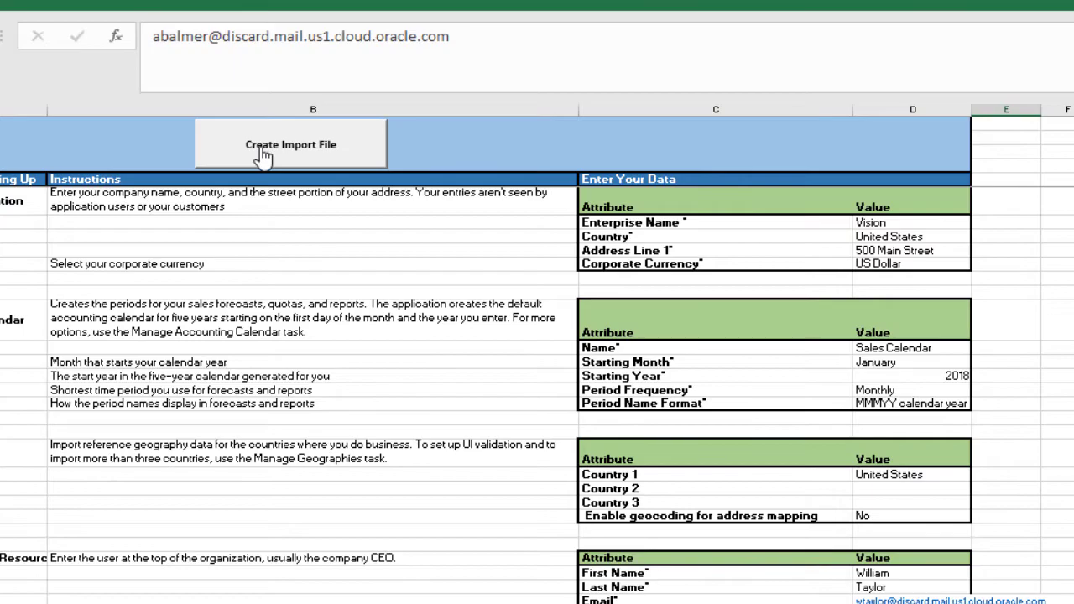
left_click(263, 155)
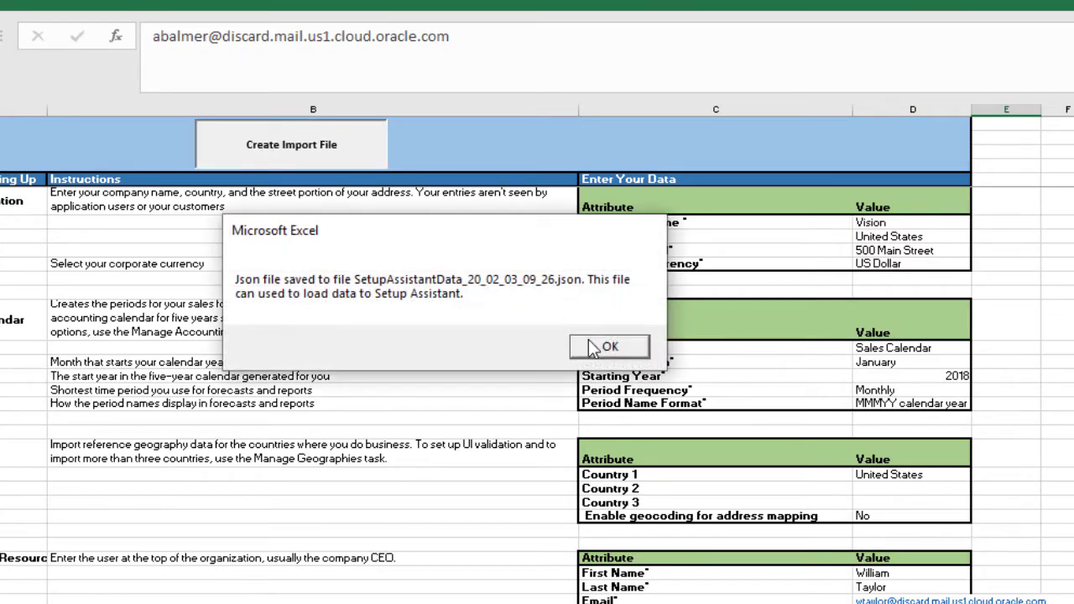
left_click(677, 344)
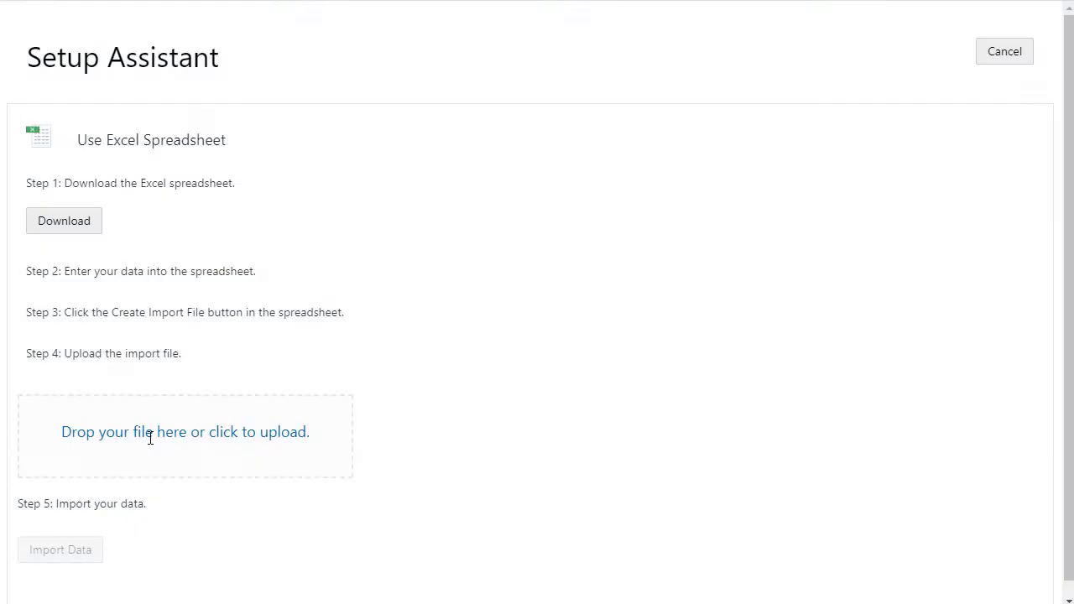
Upload SetupAssistantData_20_02_03_09_26.json and import its data, confirming replacement of any previous import.
left_click(148, 443)
left_click(461, 134)
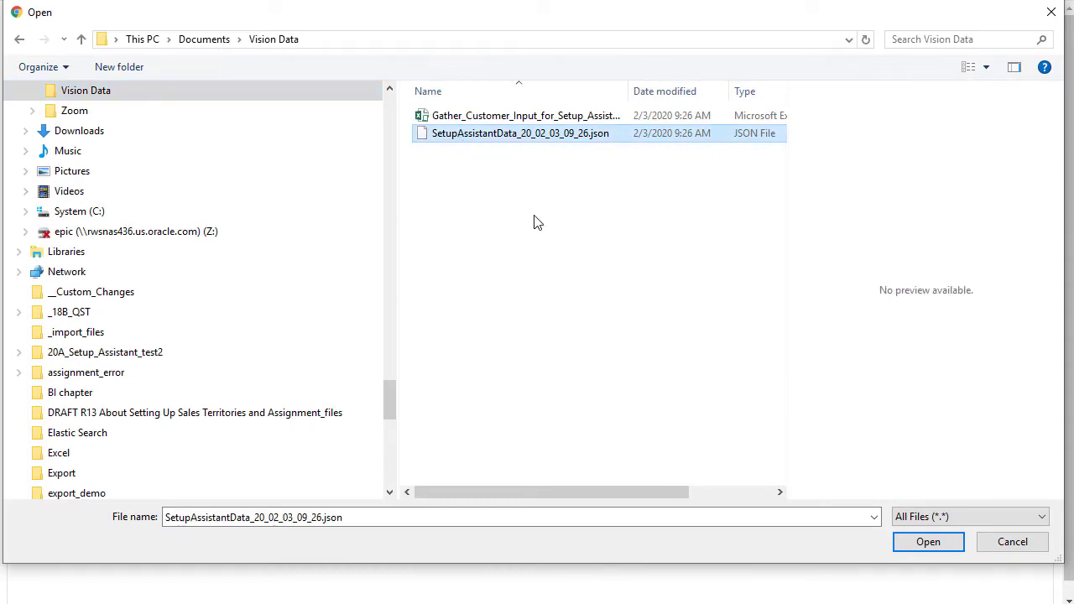
left_click(895, 542)
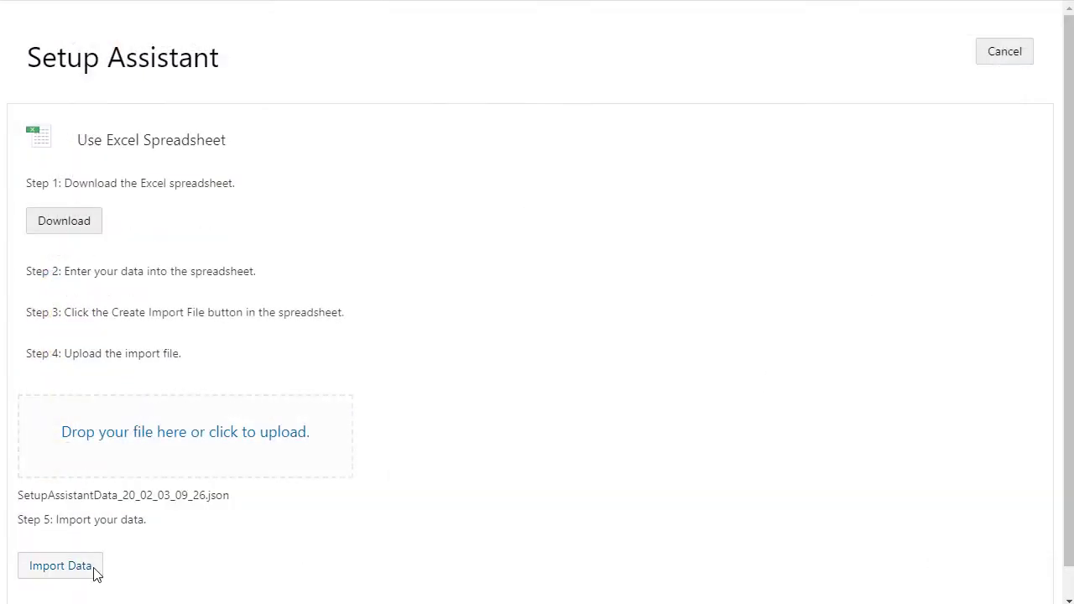
left_click(93, 567)
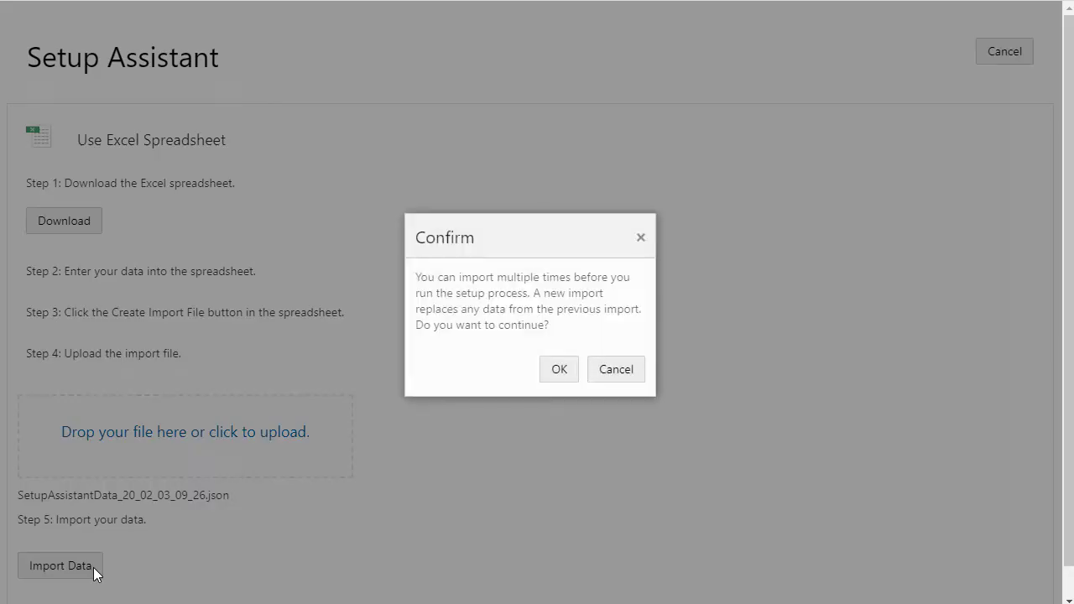
left_click(560, 370)
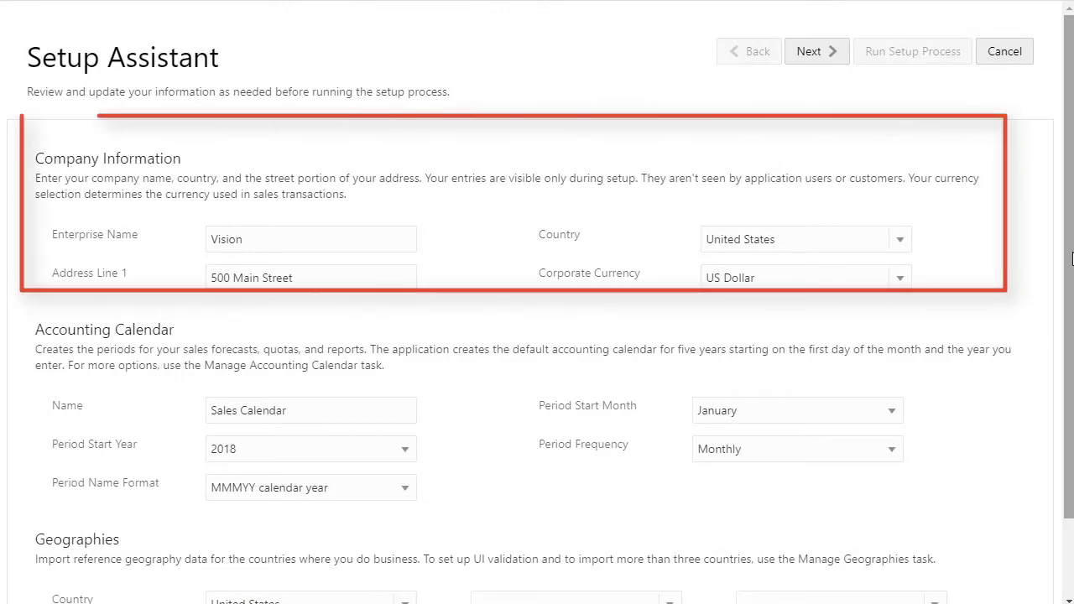
Tick Enable Geocoding for the United States entry under Geographies.
left_click_drag(1072, 258, 1072, 359)
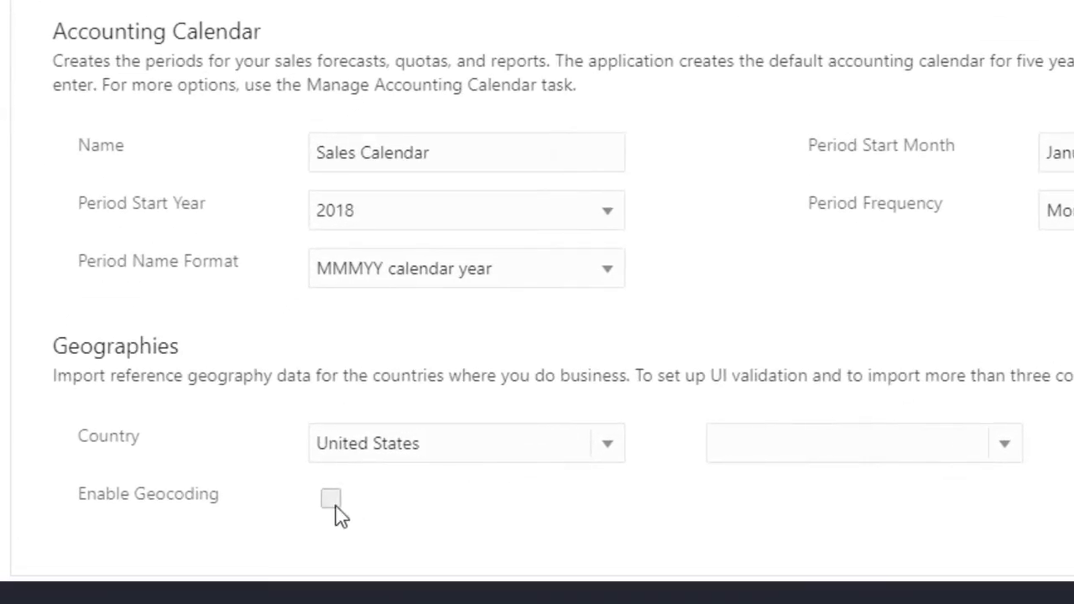
left_click(331, 498)
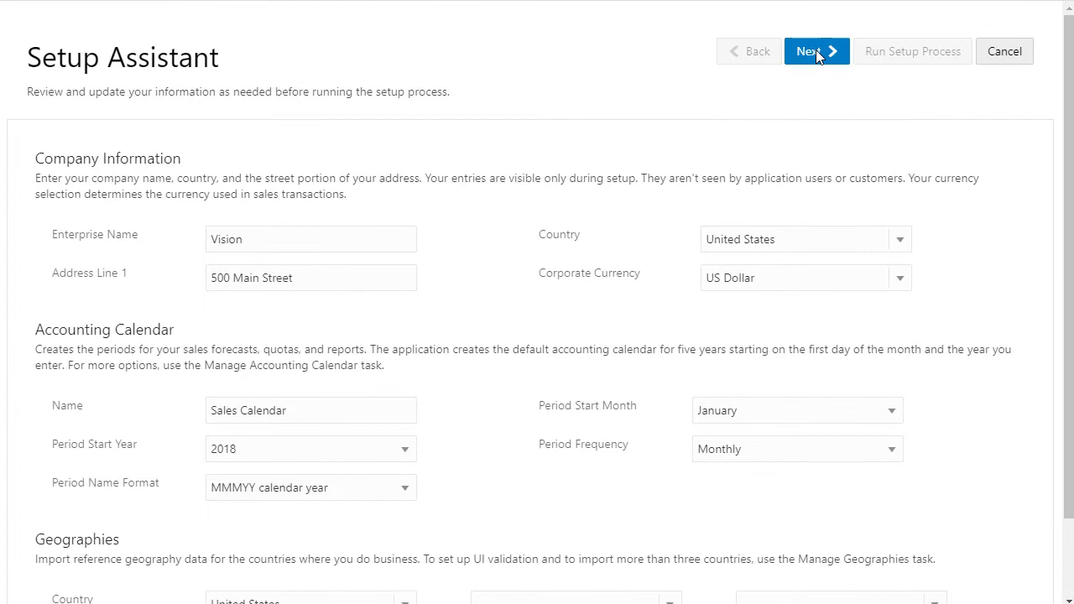
Advance and review the top sales user, Vision product group and Inside Sales to Sales Representative mapping.
left_click(816, 50)
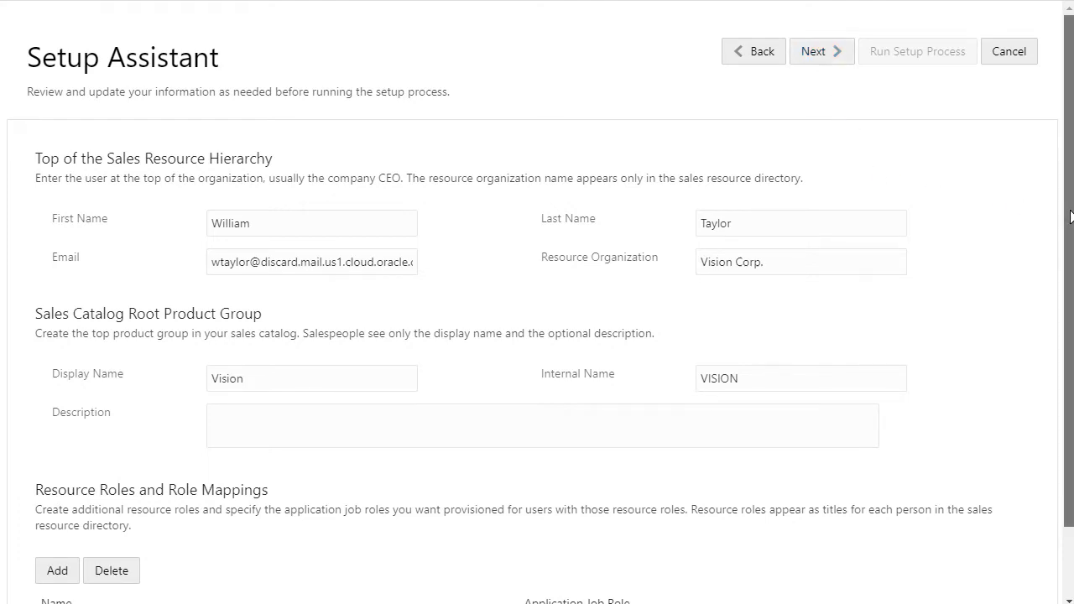
left_click_drag(1070, 217, 1062, 295)
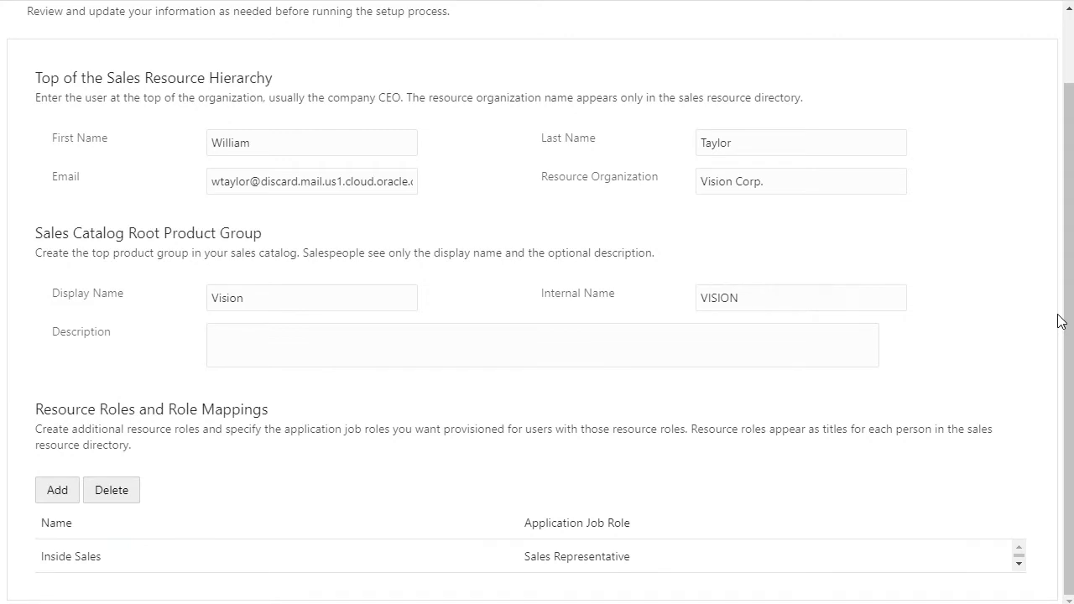
scroll(1059, 322, "up", 1)
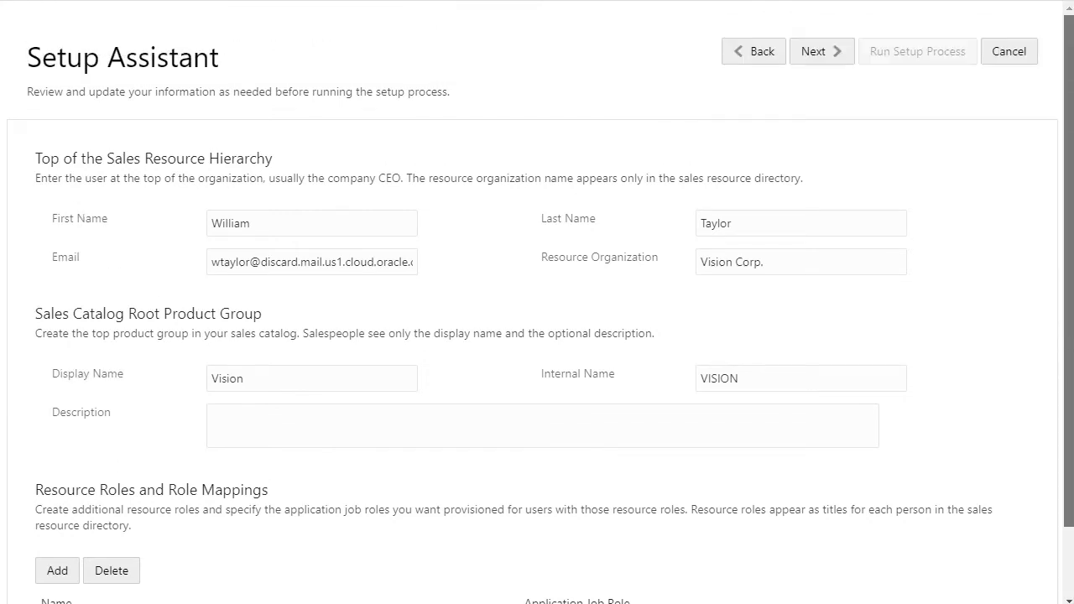
Keep Standard Sales Process as the default sales method, then continue to Competitors and Sales Setup Users.
left_click(815, 52)
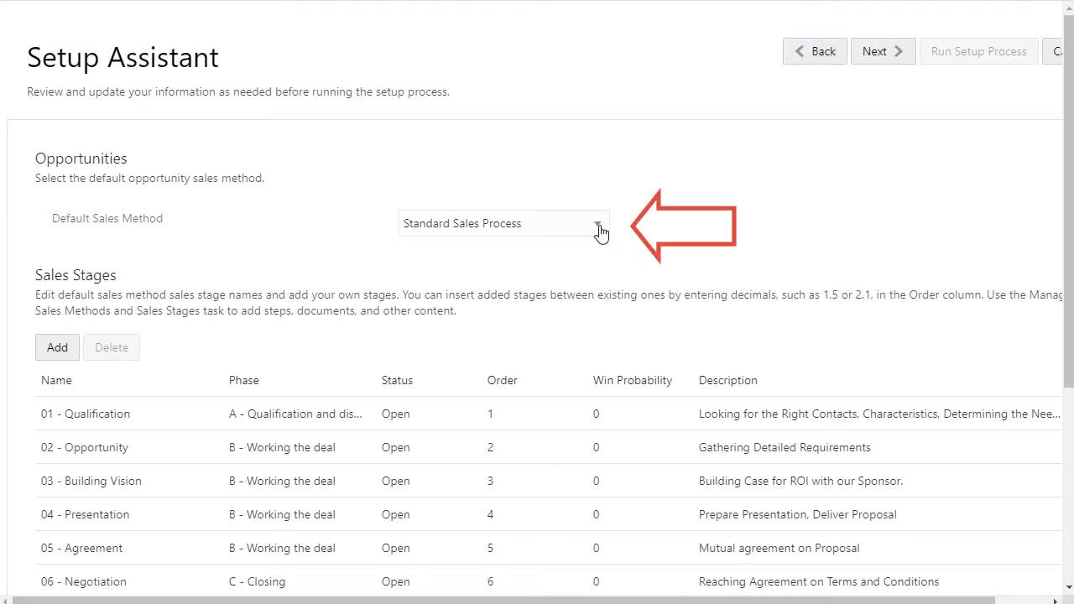
left_click(597, 228)
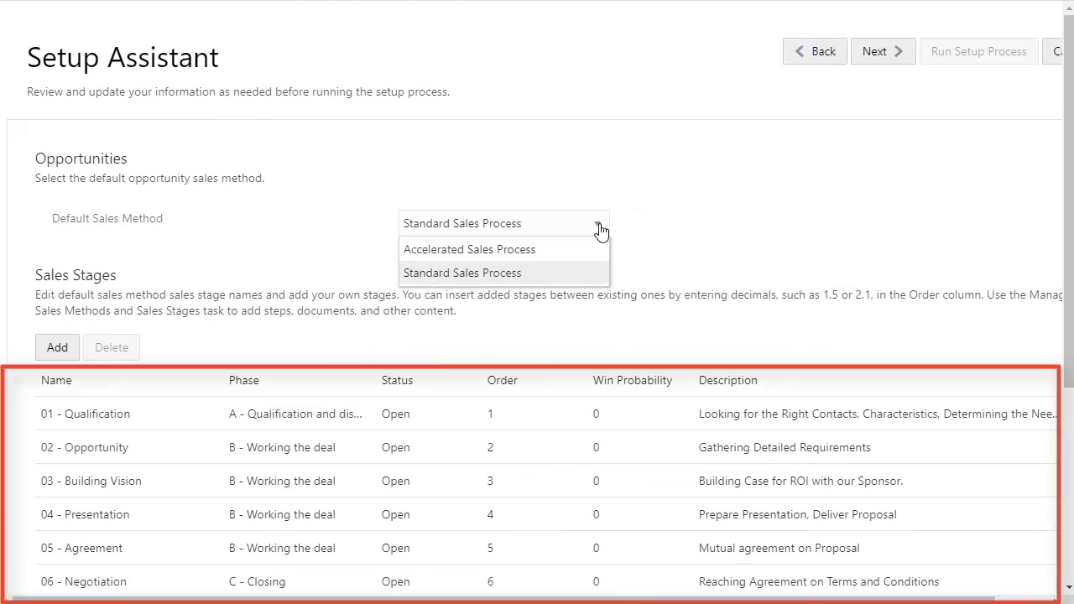
left_click(599, 230)
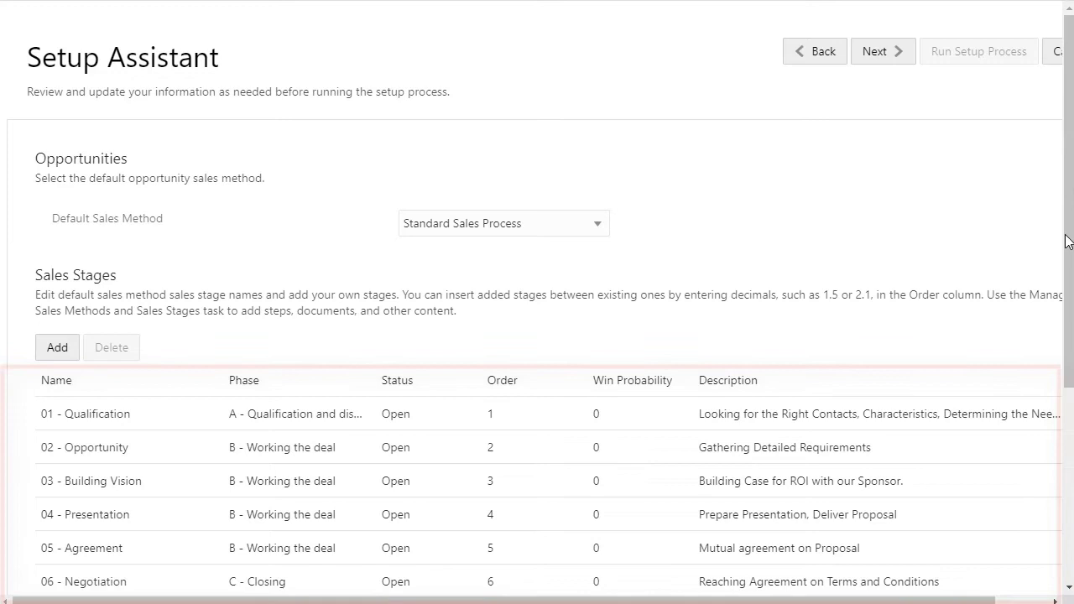
left_click_drag(1072, 240, 1073, 244)
scroll(1071, 244, "down", 4)
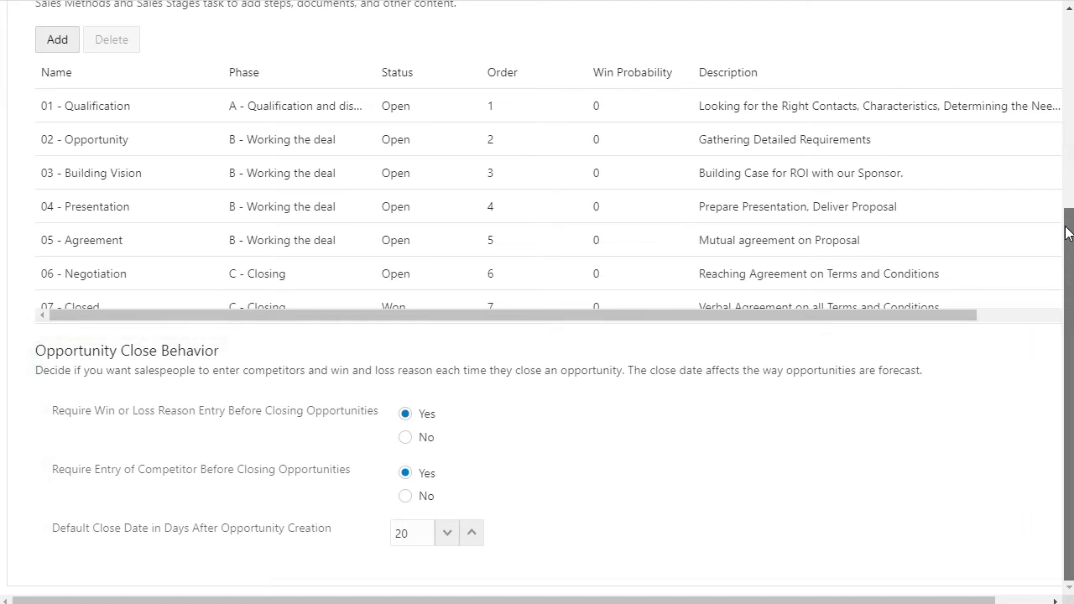
scroll(1068, 245, "up", 4)
left_click(890, 43)
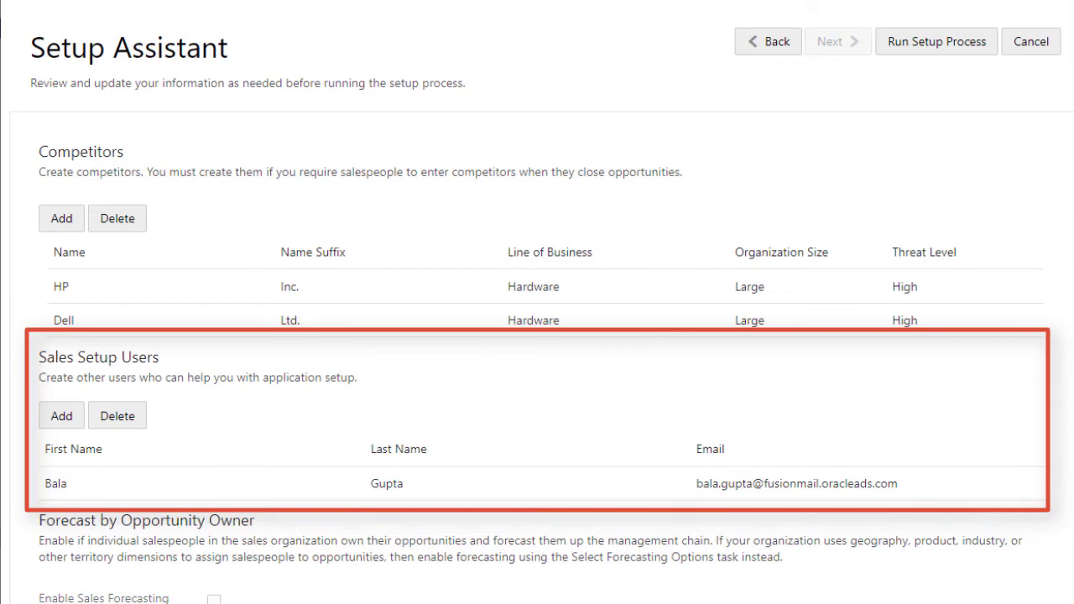
scroll(537, 307, "down", 1)
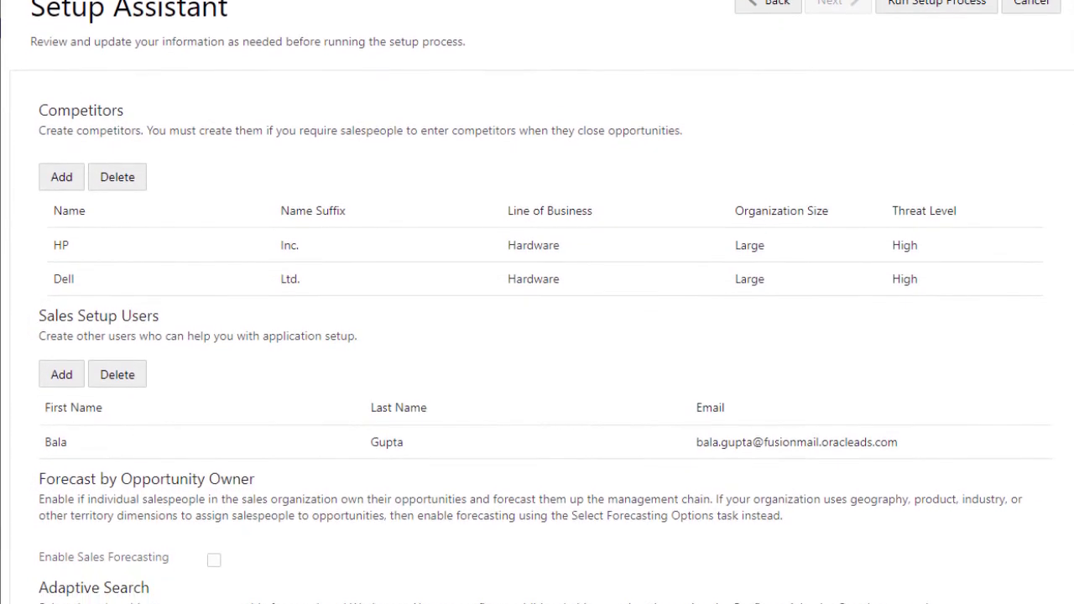
scroll(537, 307, "down", 1)
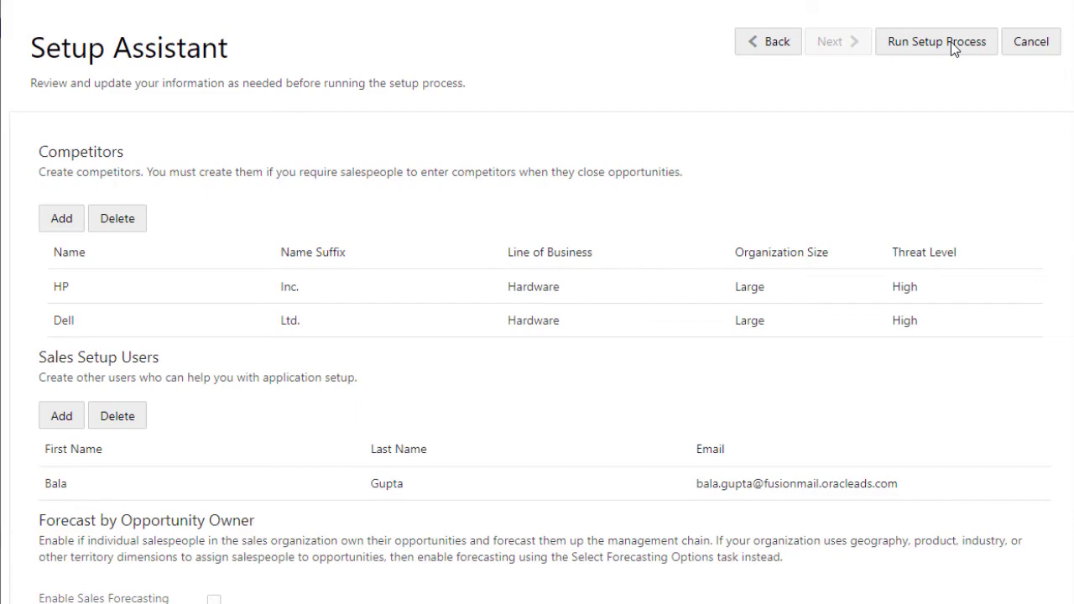
Run the setup process until all tasks show Completed, then choose Load More Data and dismiss the warning.
left_click(951, 48)
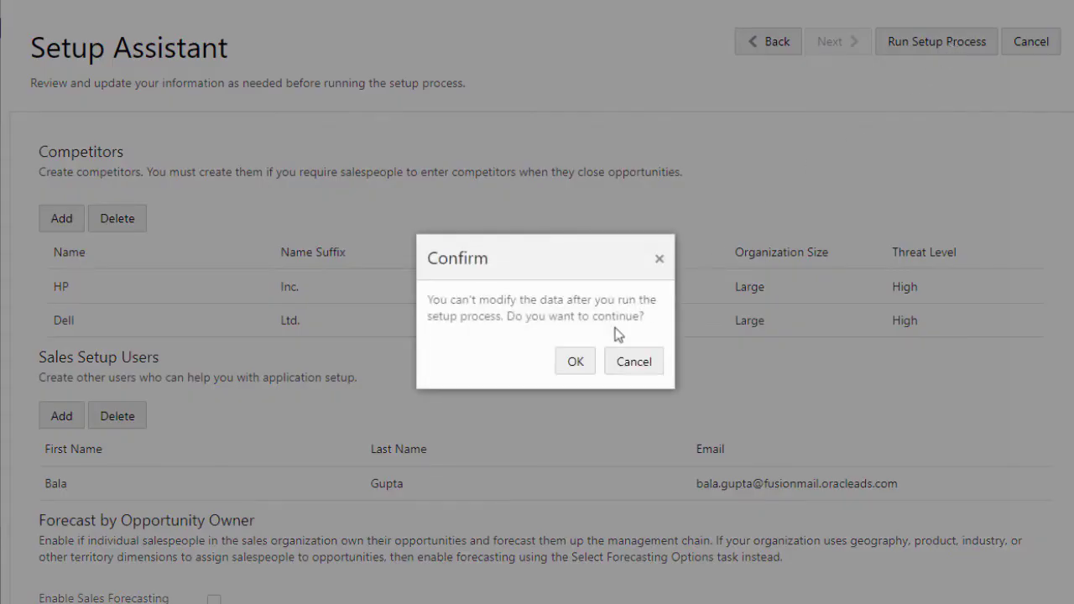
left_click(575, 362)
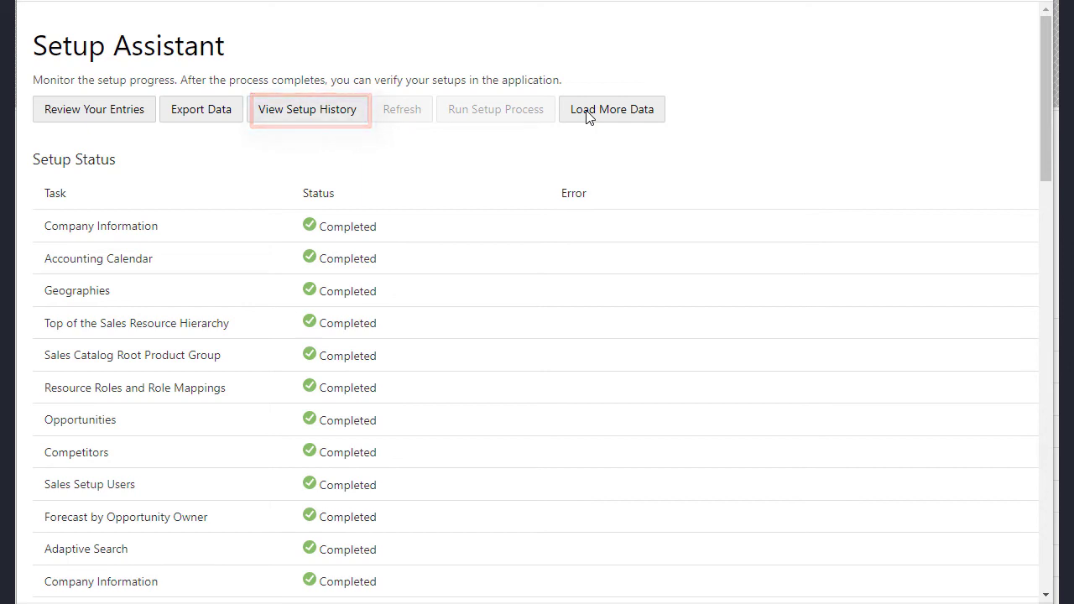
left_click(586, 109)
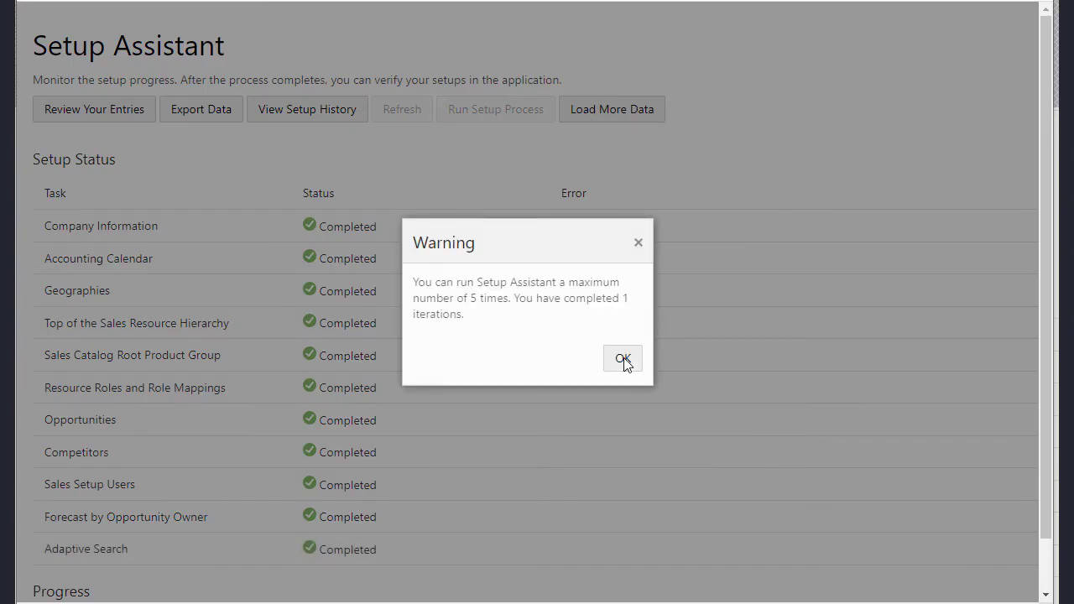
left_click(624, 361)
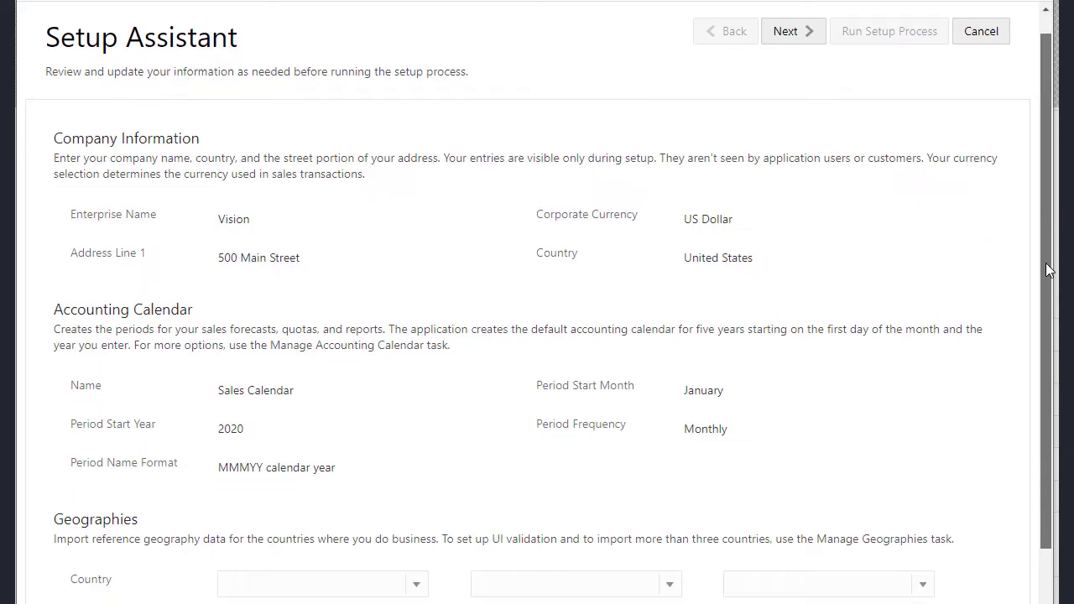
Select United Kingdom from the geography country list.
scroll(1049, 377, "down", 2)
left_click(416, 520)
scroll(319, 420, "down", 10)
left_click(354, 426)
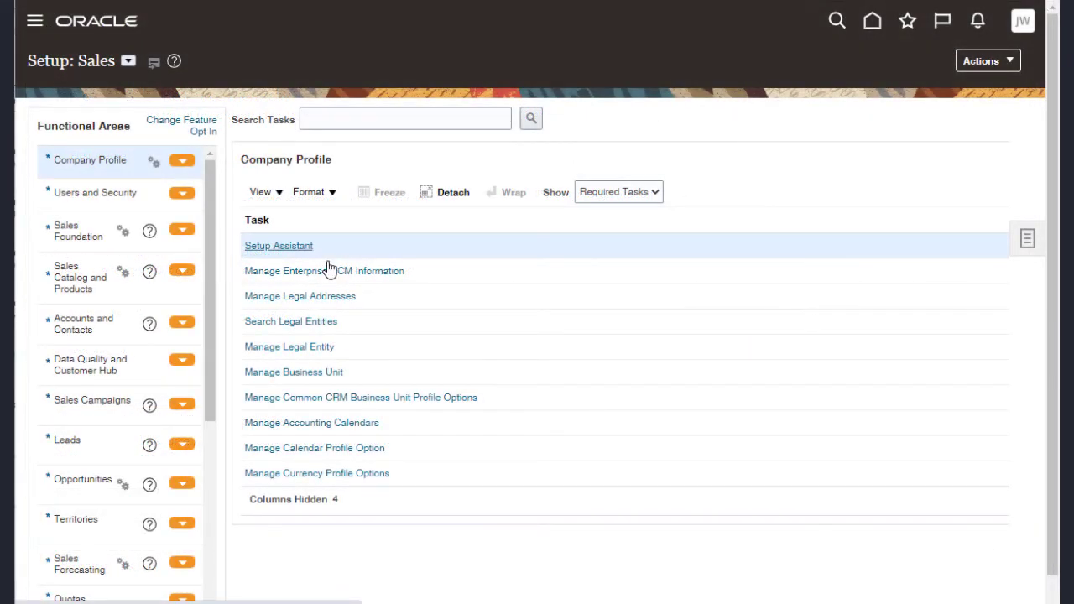
Open Sales Setup Status and scroll through the checks, showing Company Information completed and leads and territories not set up.
left_click(300, 248)
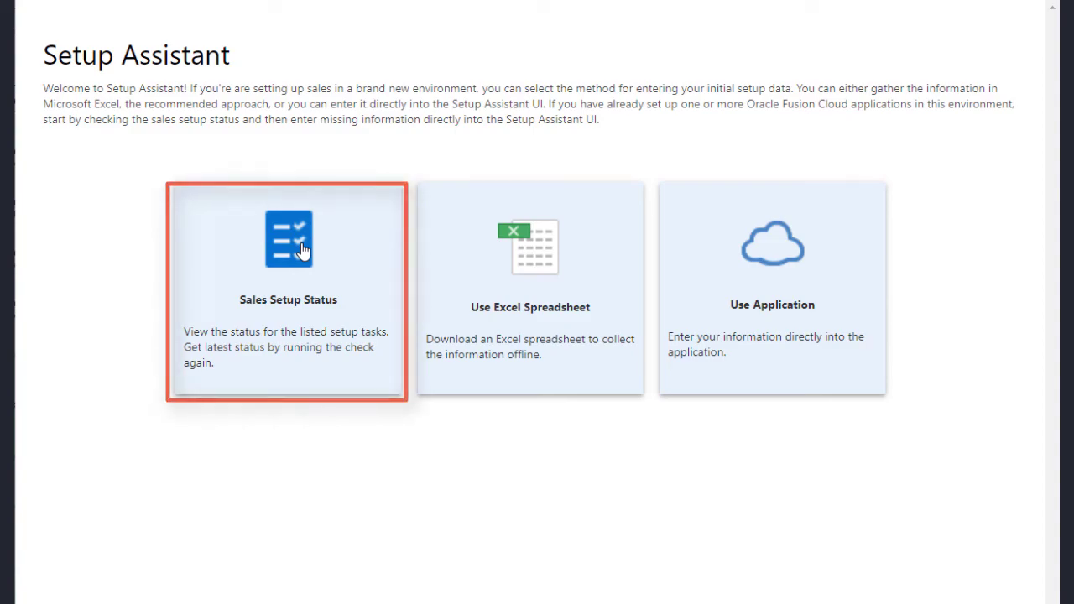
left_click(300, 248)
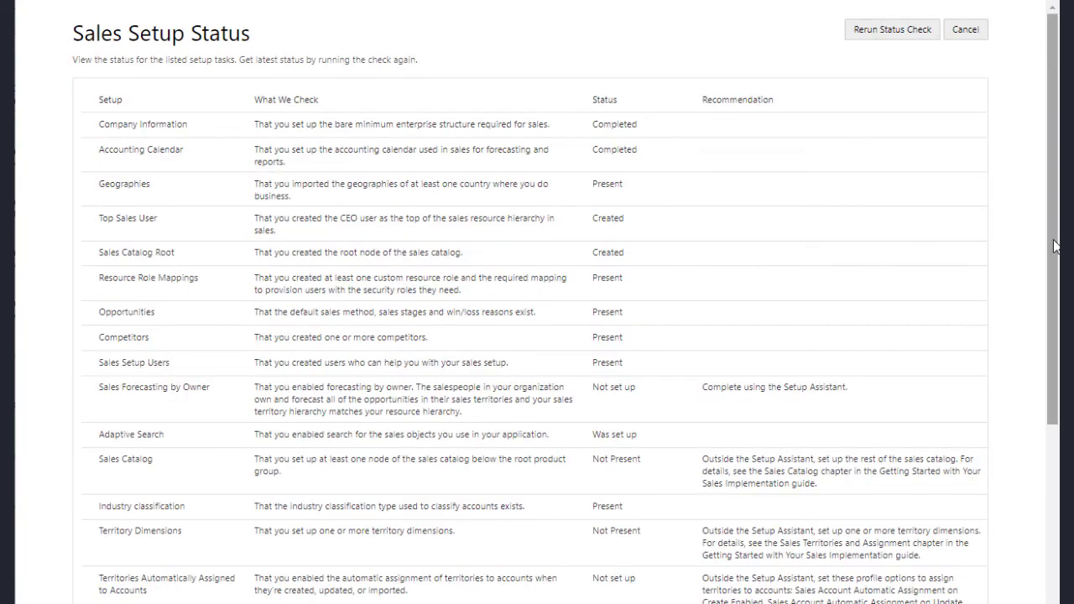
left_click_drag(1055, 249, 1035, 470)
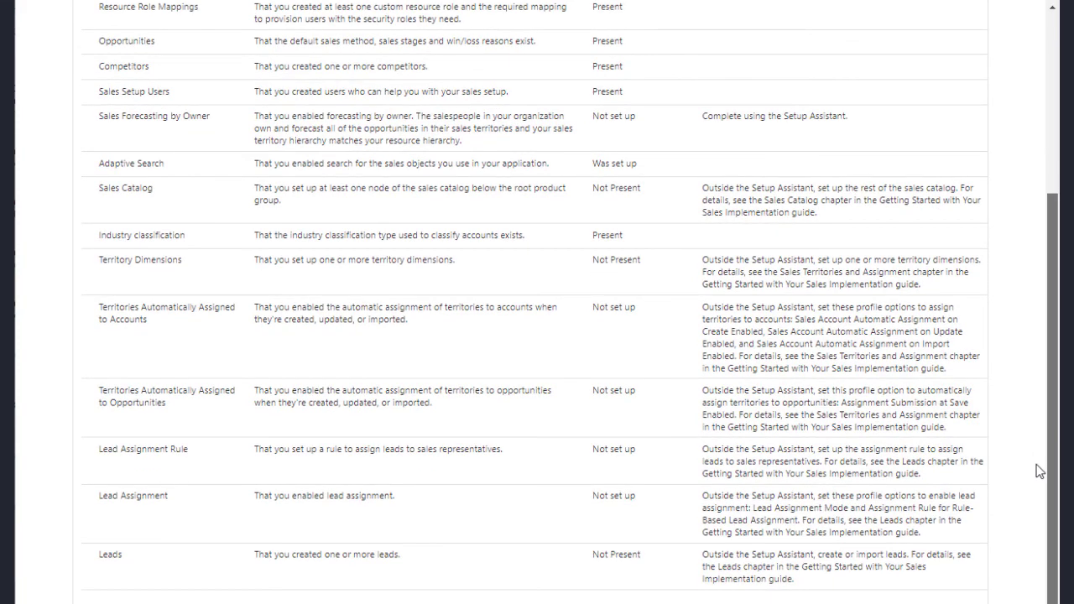